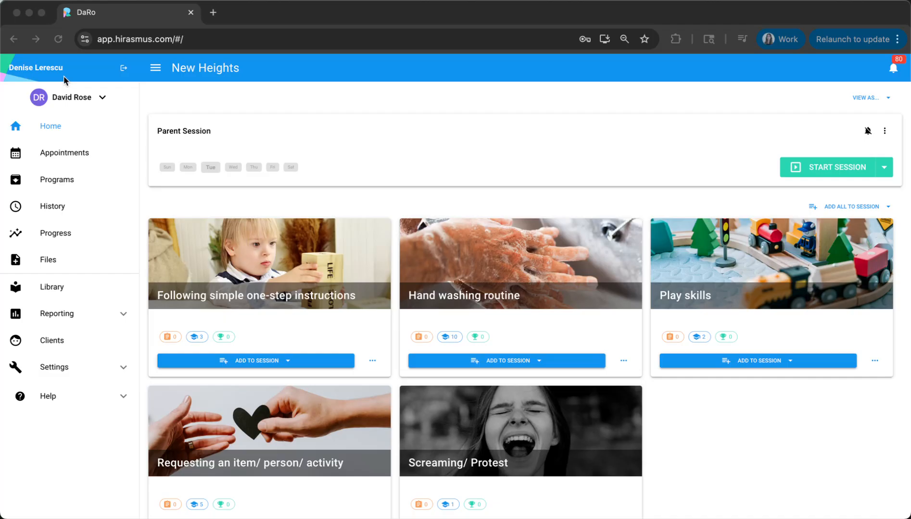
# Select the client whose programs are shown and add all of the programs to a new session
pyautogui.click(100, 98)
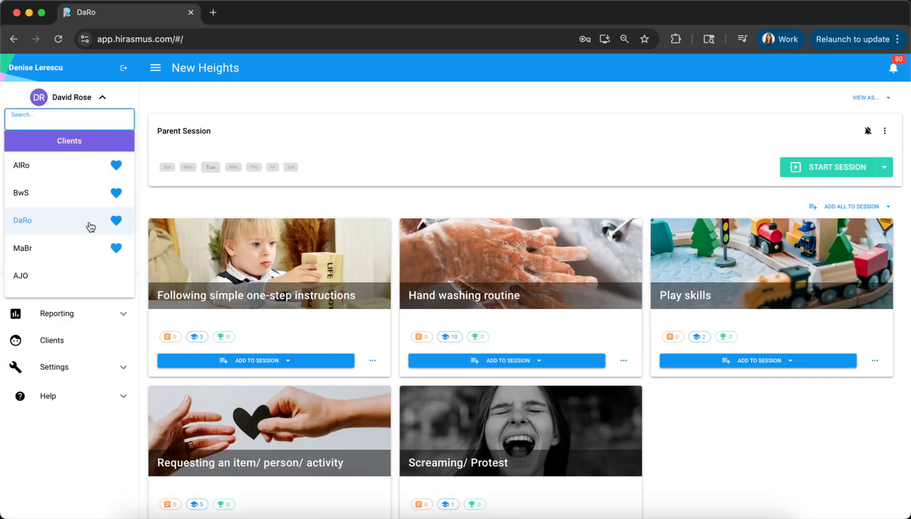
pyautogui.click(67, 224)
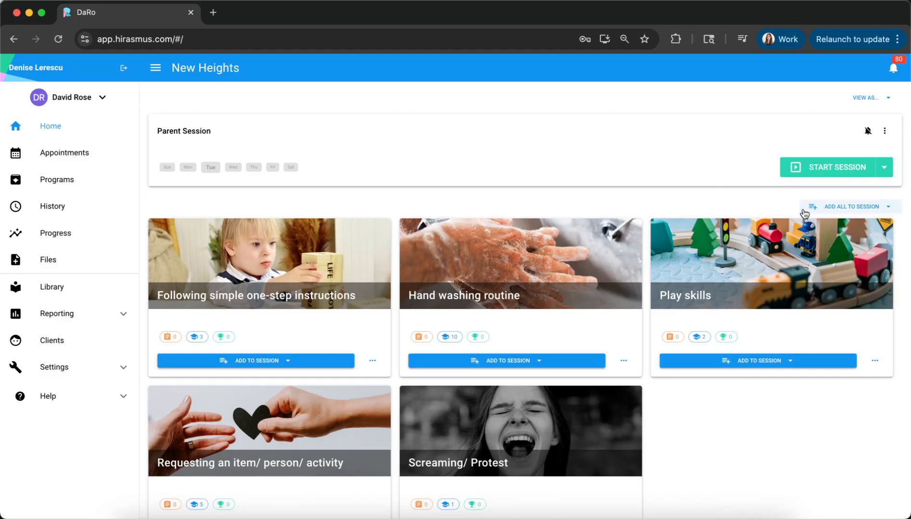
pyautogui.click(848, 208)
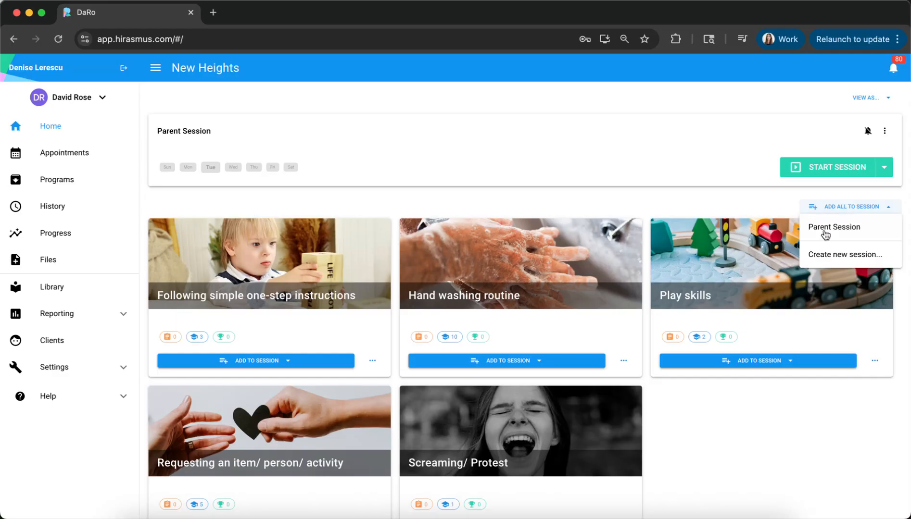
pyautogui.click(836, 259)
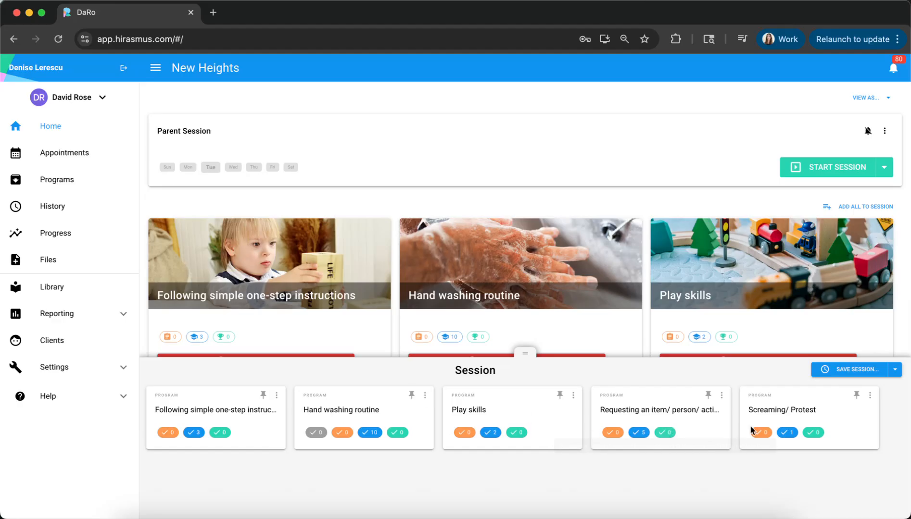
# Pin the Screaming/ Protest program in the session and check the available options for the Following simple one-step instructions program
pyautogui.click(857, 397)
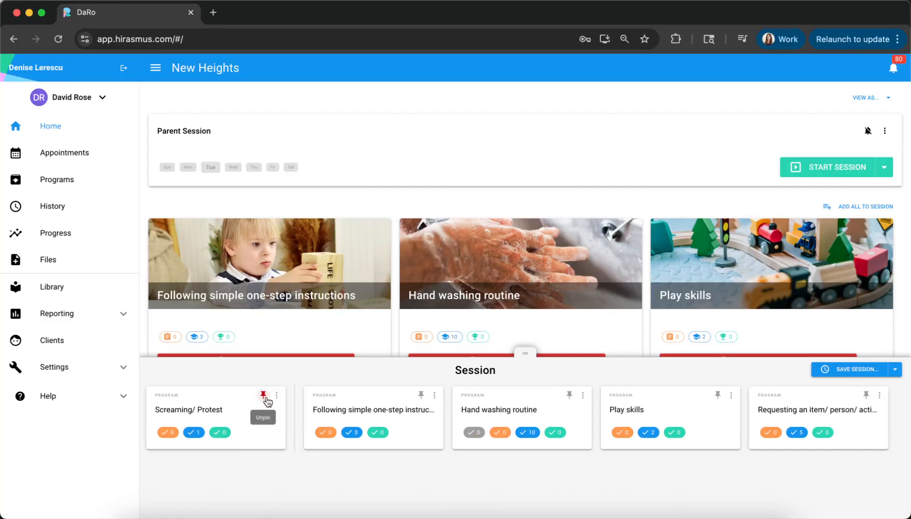
pyautogui.click(435, 397)
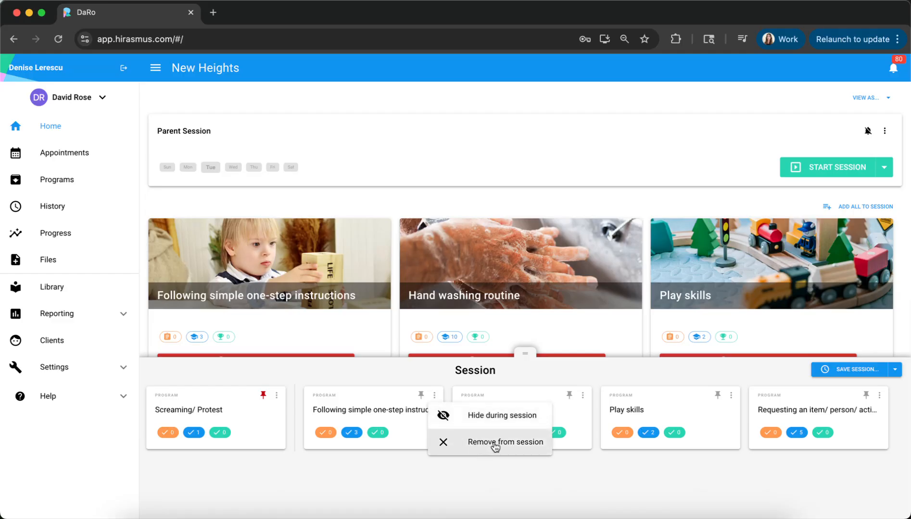
pyautogui.click(437, 475)
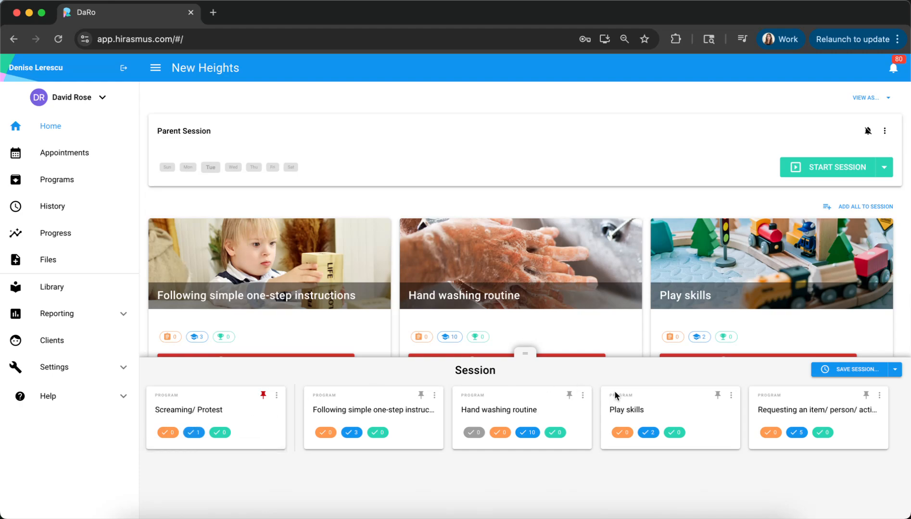
# Start saving the session, naming it "Daily Session" with the message to therapist "Have fun today!"
pyautogui.click(856, 370)
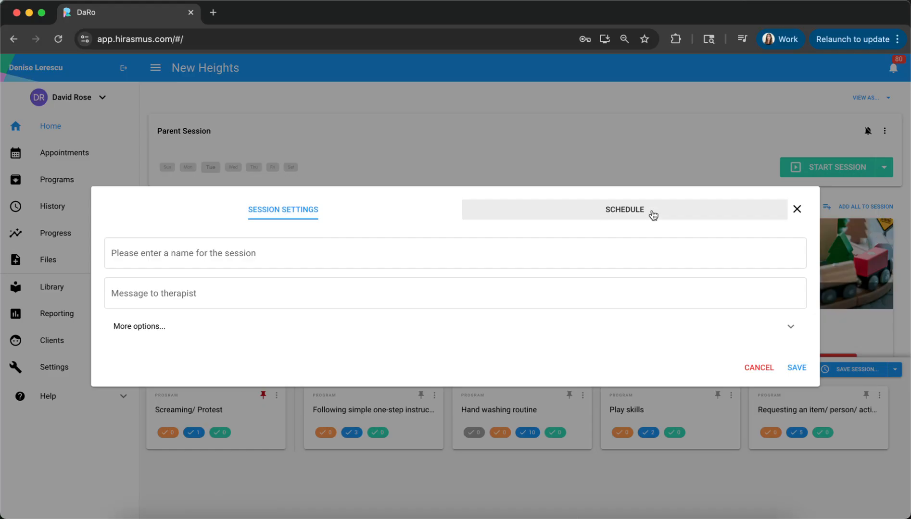
pyautogui.click(229, 255)
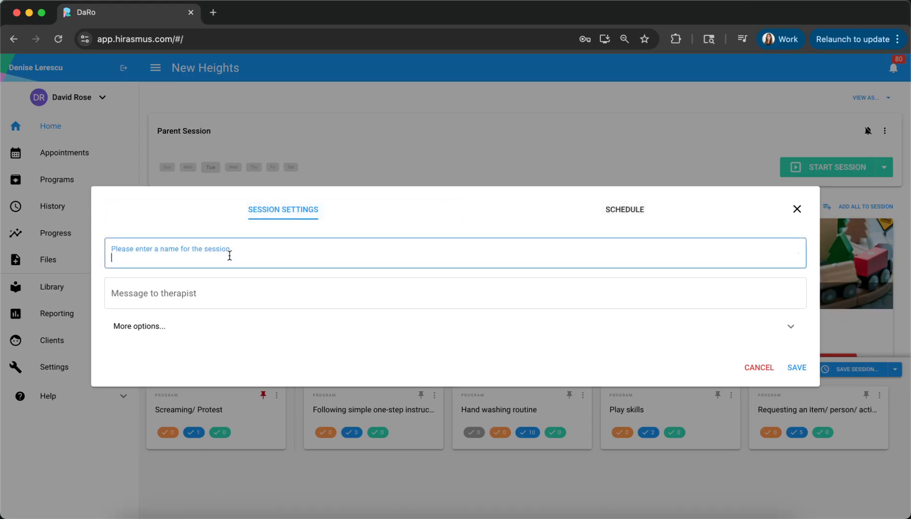
pyautogui.click(137, 362)
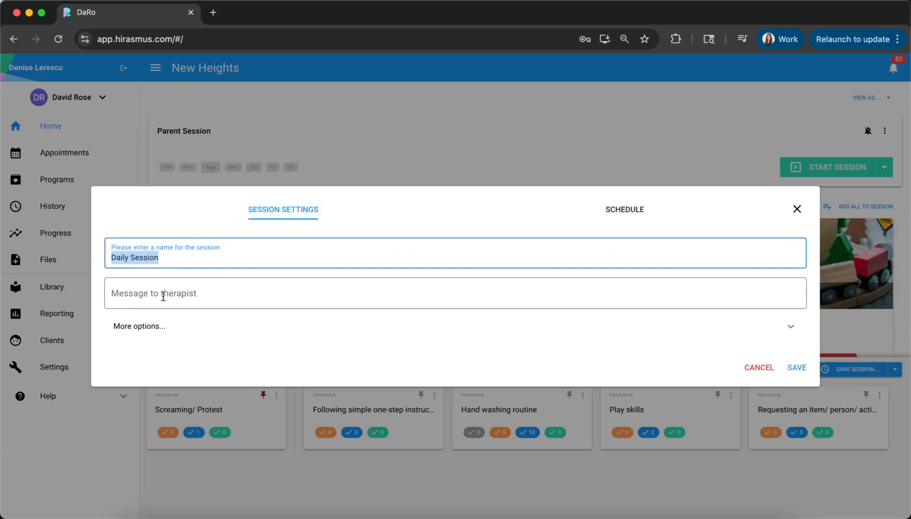
pyautogui.click(163, 297)
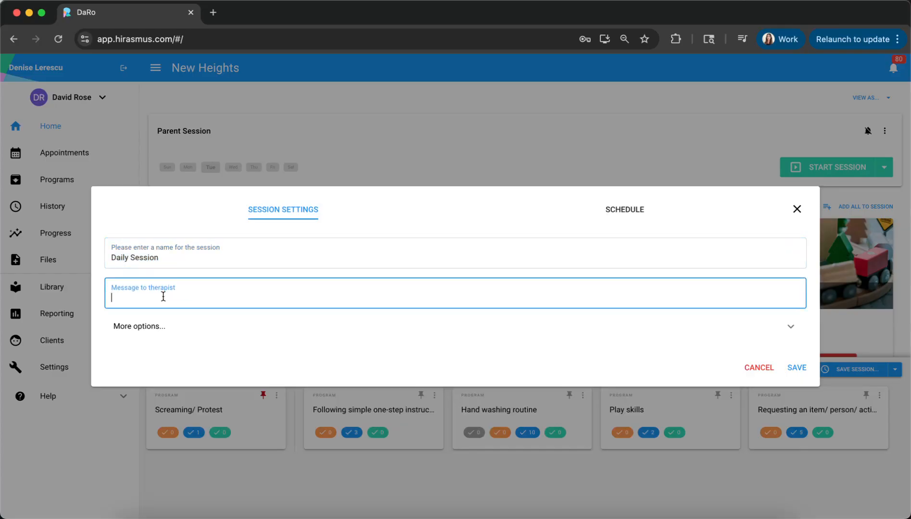
pyautogui.write('Have fun today!')
pyautogui.click(381, 209)
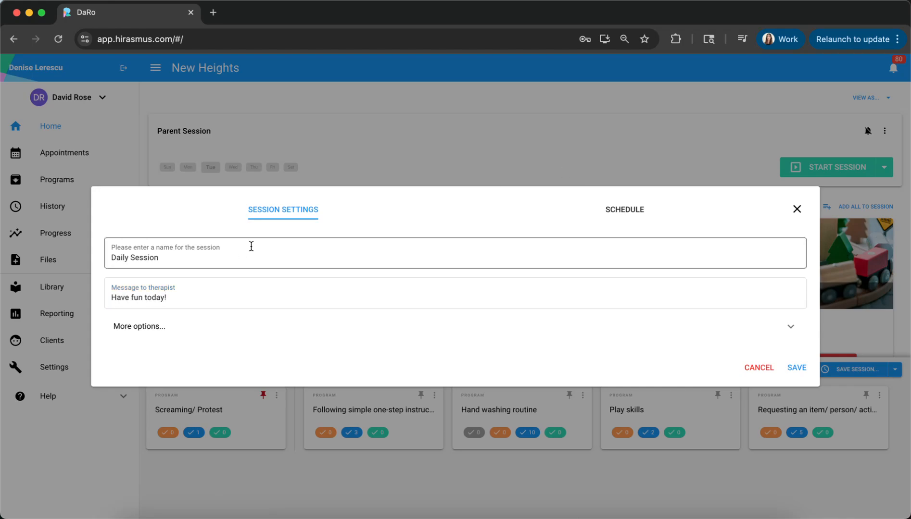
# Schedule the session's new appointment for Monday, Tuesday and Wednesday
pyautogui.click(631, 215)
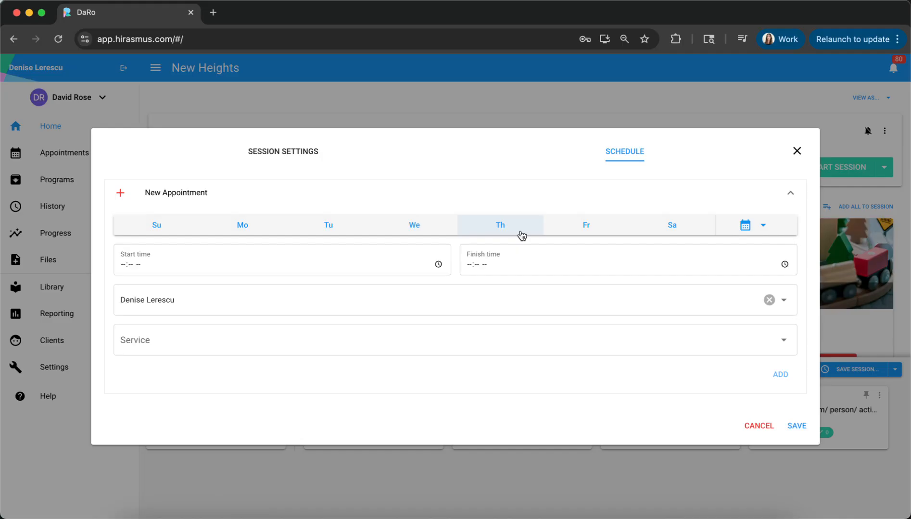
pyautogui.click(242, 231)
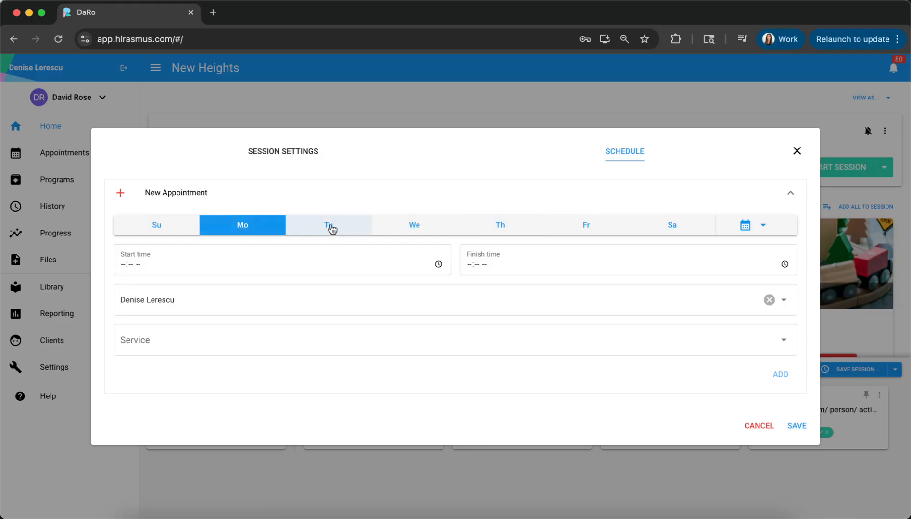
pyautogui.click(331, 229)
pyautogui.click(331, 229)
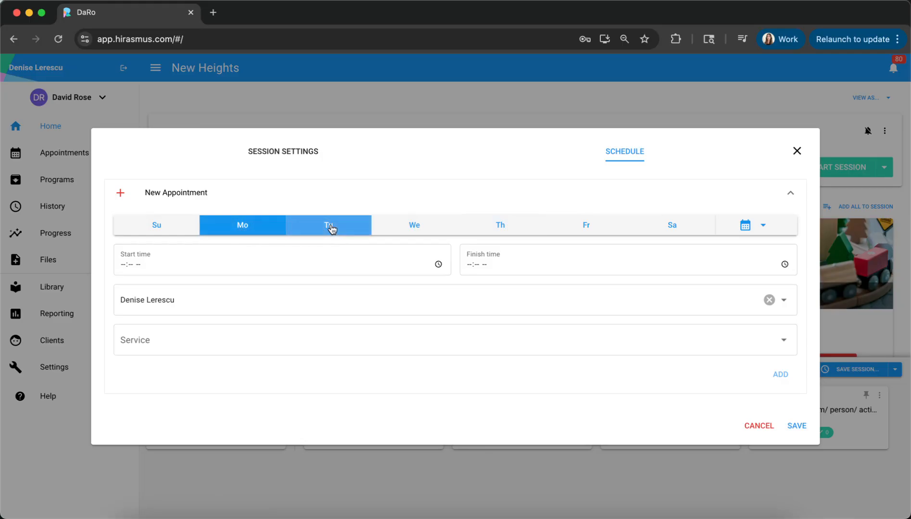
pyautogui.click(405, 228)
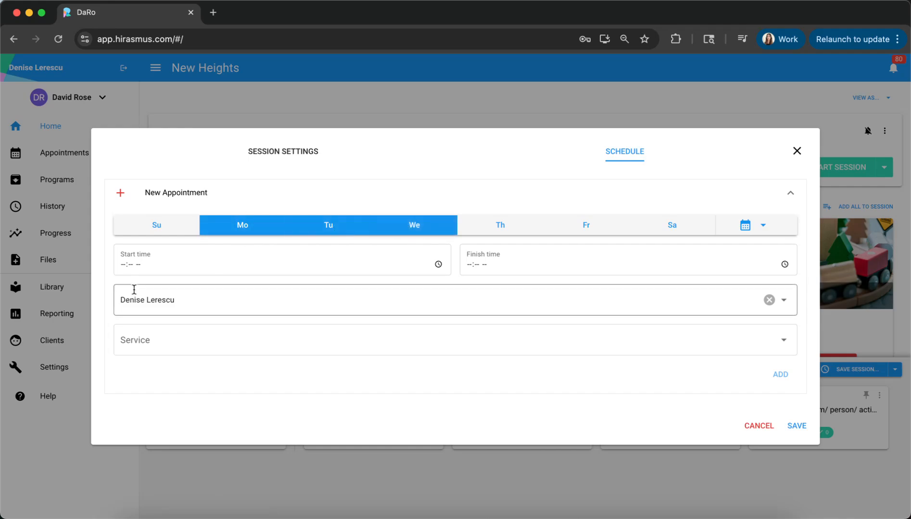
# Set the appointment's start time to 08:00 AM and its finish time to 12:00 PM
pyautogui.click(121, 264)
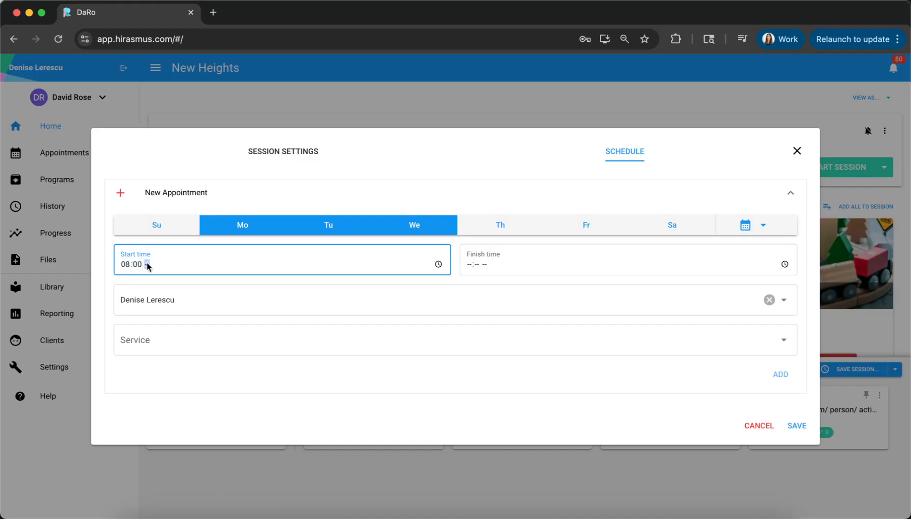
pyautogui.write('a')
pyautogui.click(471, 265)
pyautogui.click(497, 266)
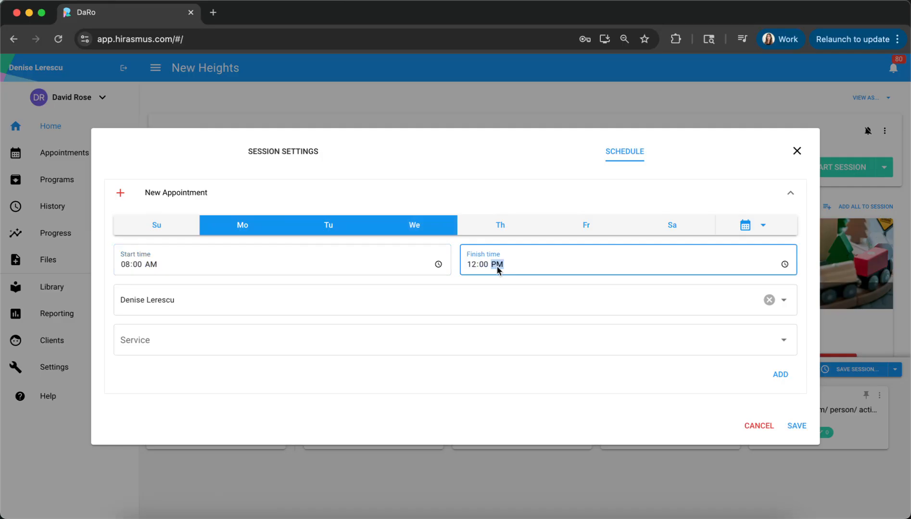
pyautogui.click(485, 281)
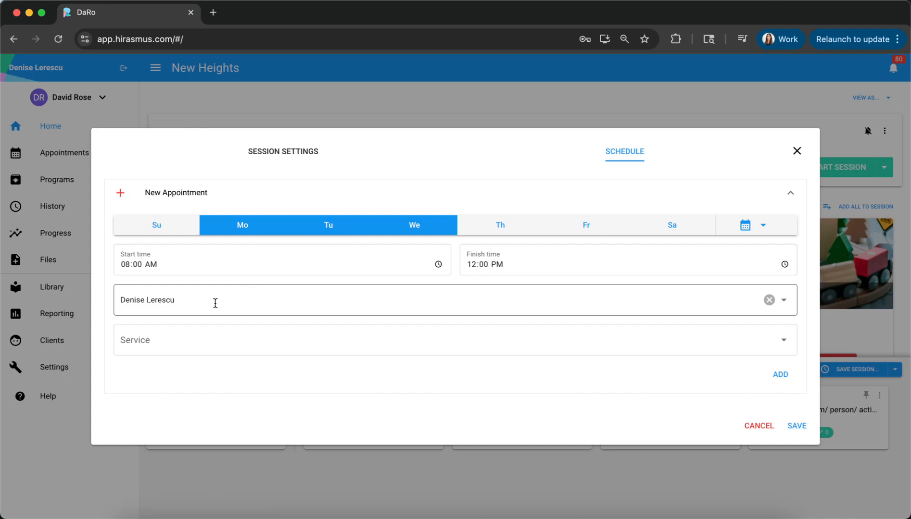
# Assign the Behavior Technician and the service 97153 - Direct Intervention to the appointment, and save the session
pyautogui.click(281, 306)
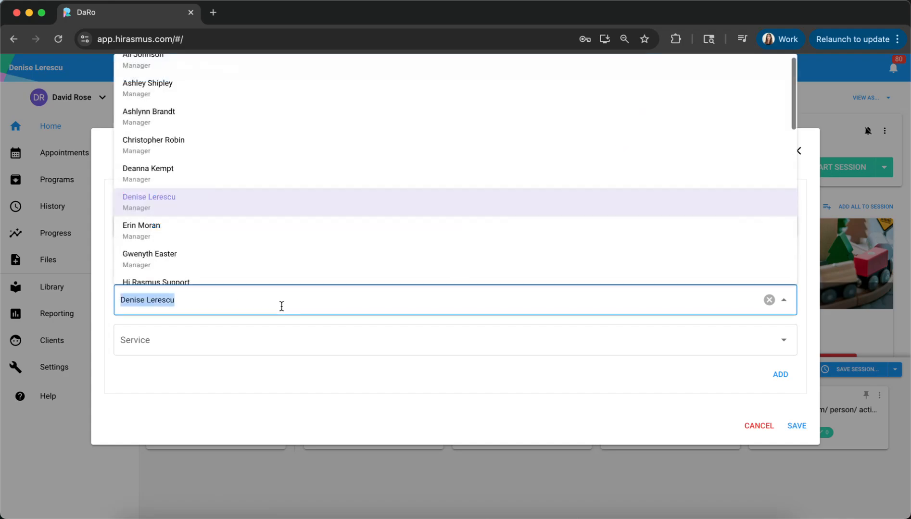
pyautogui.scroll(-10, 287, 230)
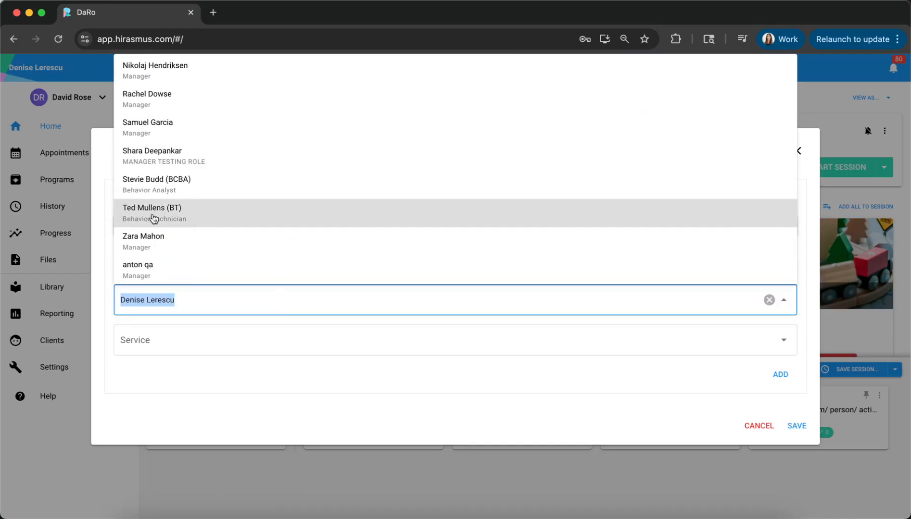
pyautogui.click(182, 217)
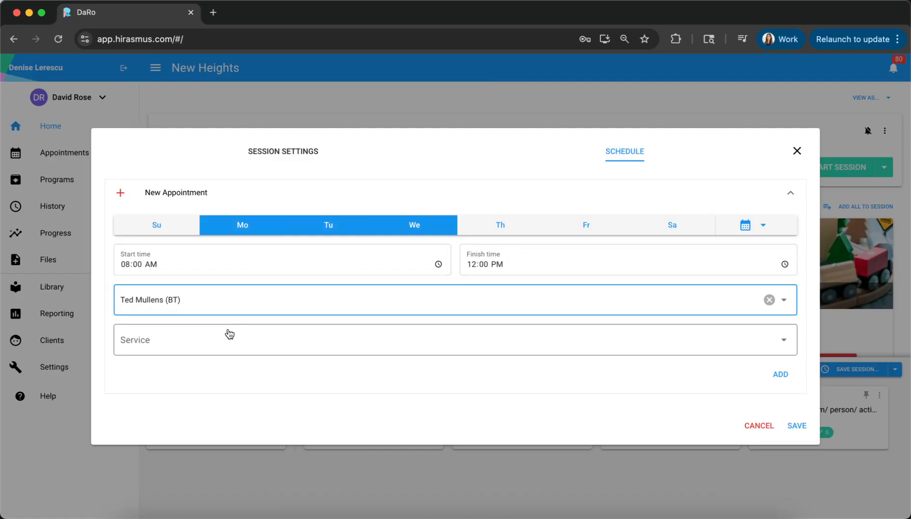
pyautogui.click(183, 346)
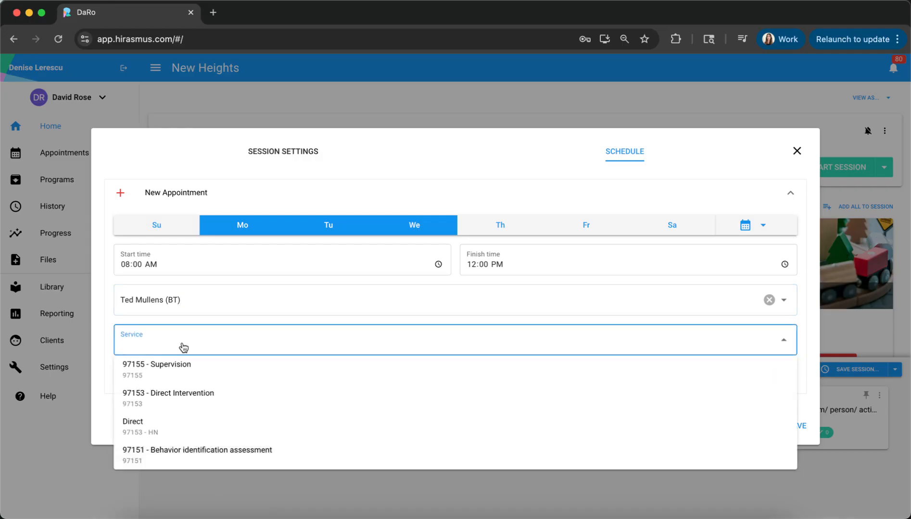
pyautogui.click(146, 403)
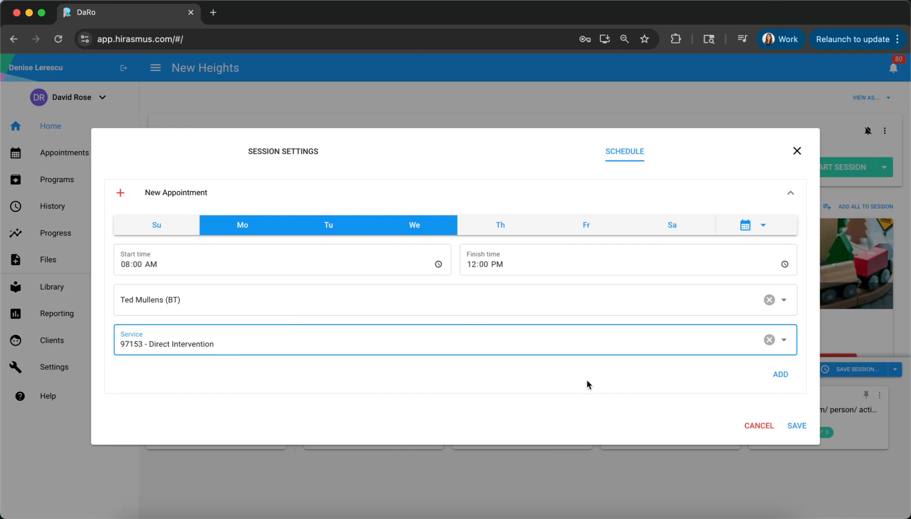
pyautogui.click(797, 426)
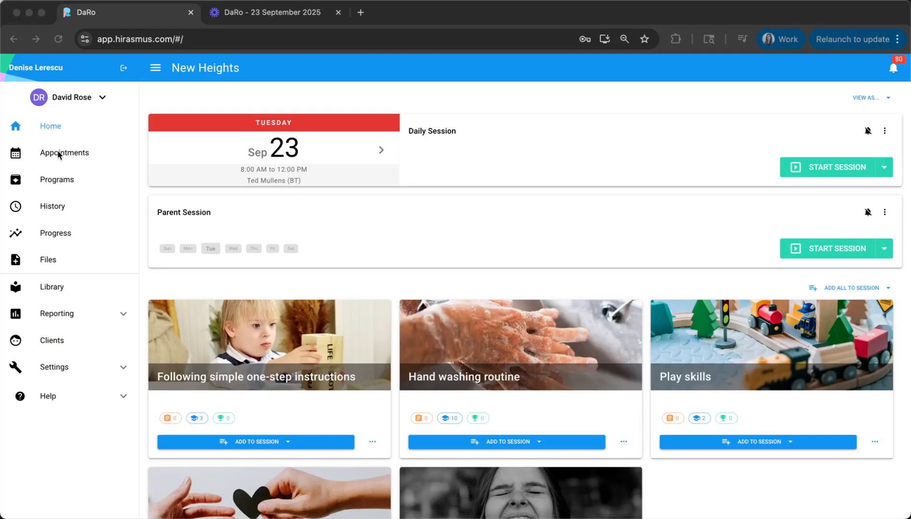
# Review the client's scheduled appointments for the week
pyautogui.click(60, 155)
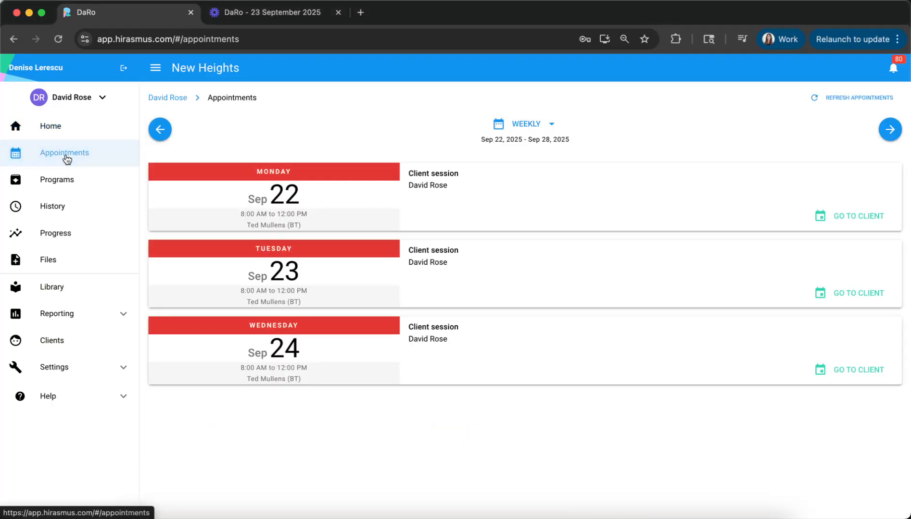